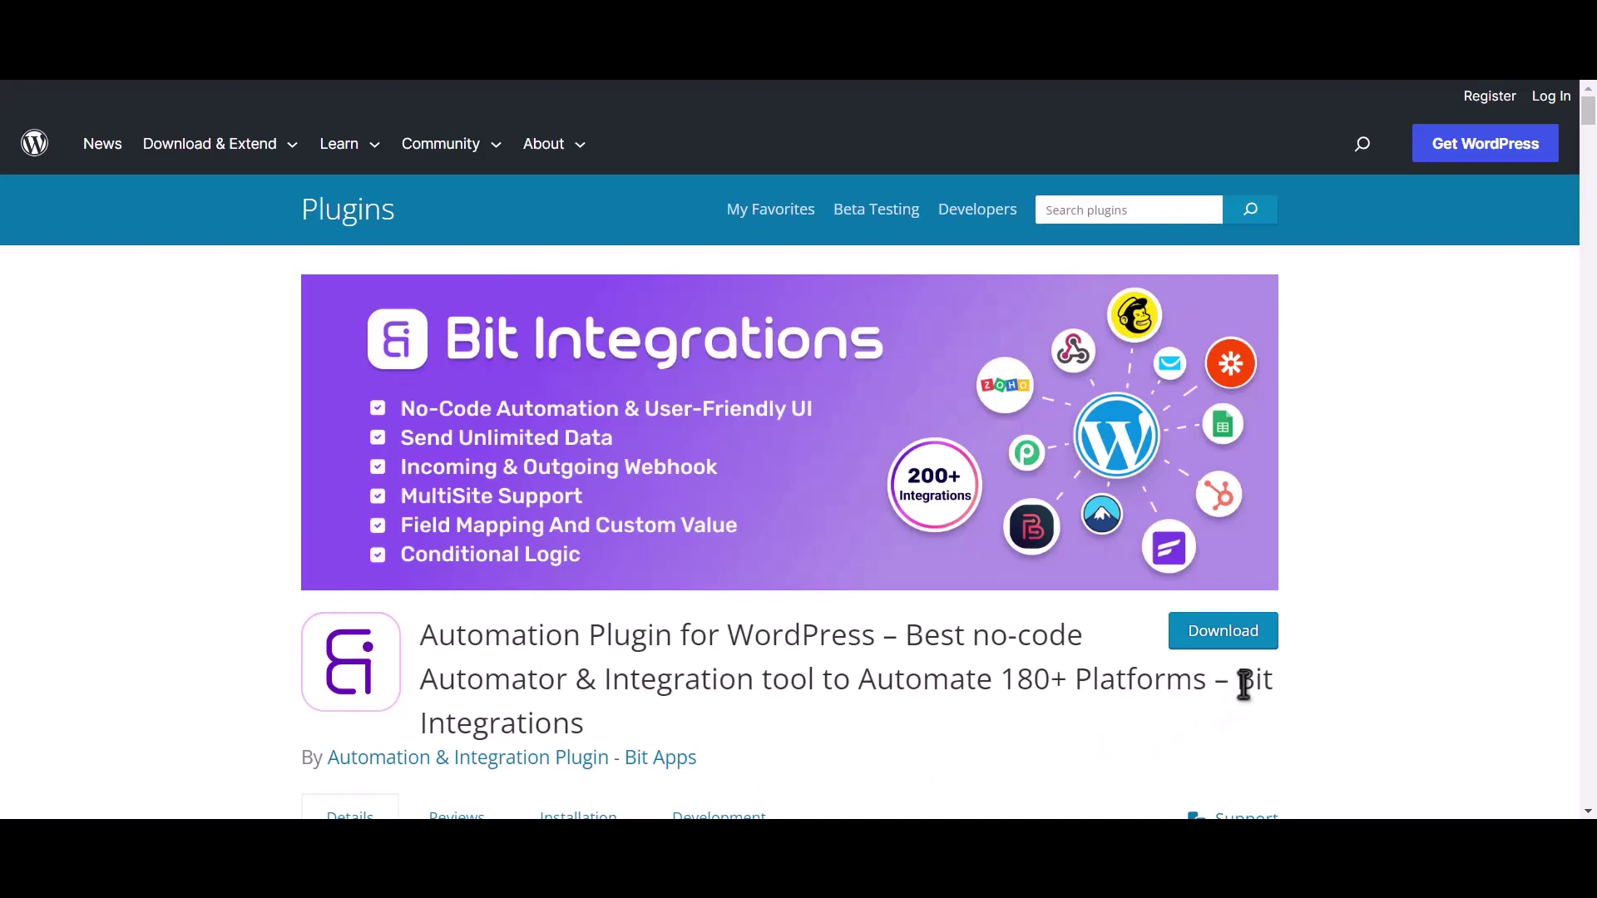
Step: Highlight 'Bit Integrations' in the WordPress.org plugin title
drag(1241, 685, 1257, 718)
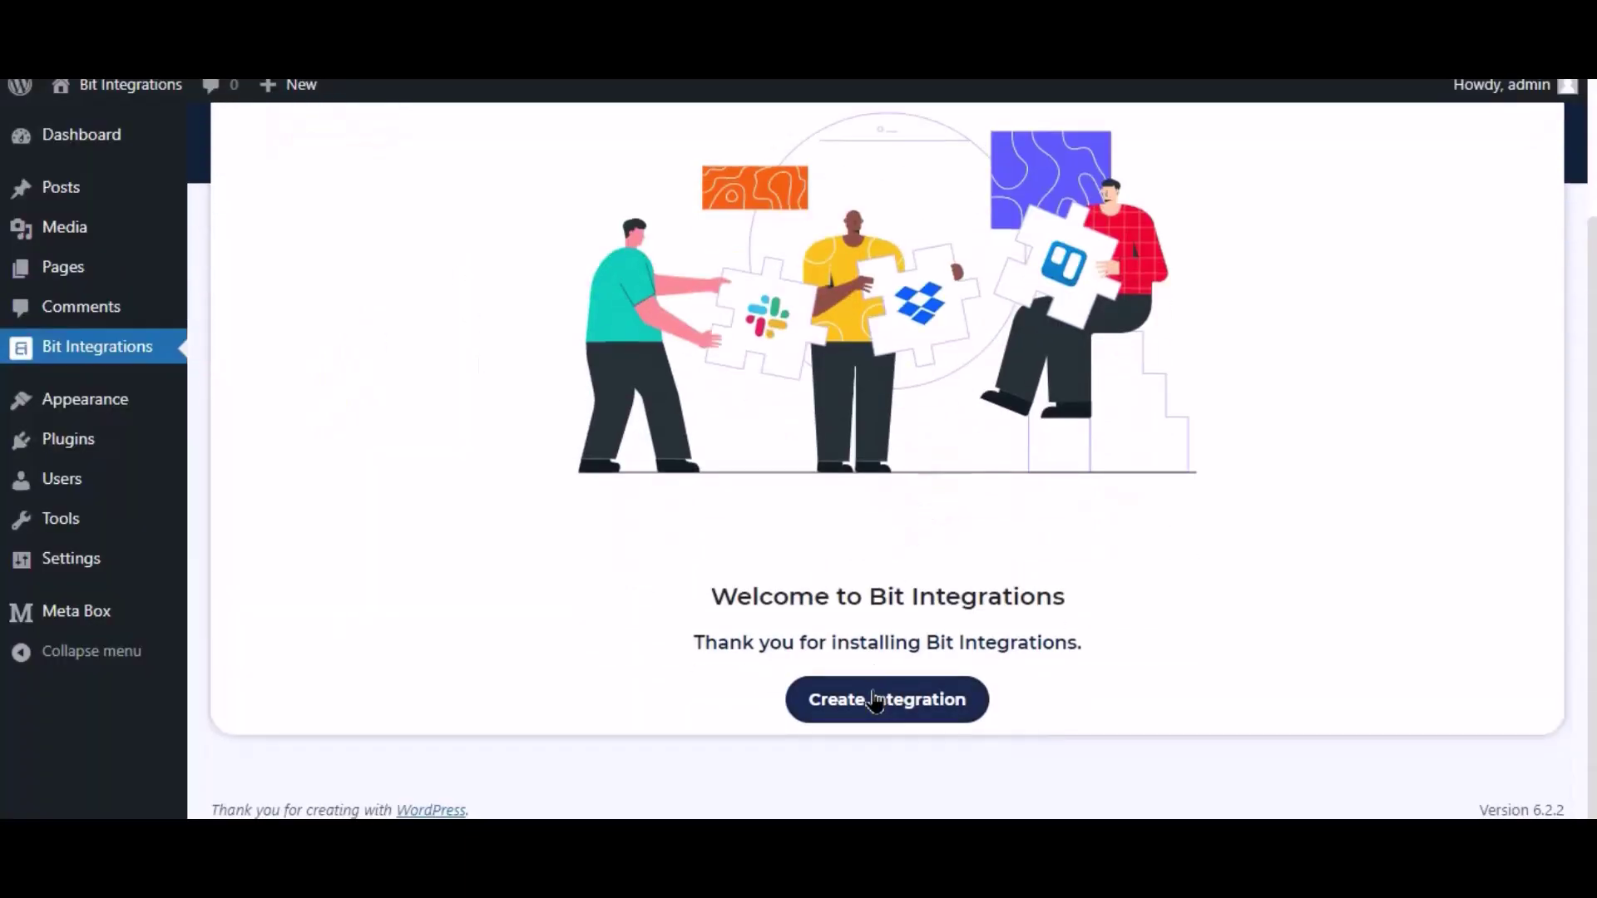
Step: Create an integration triggered by the MB Frontend Submission 'Bit Integrations' form, then search actions for 'flu'
click(876, 698)
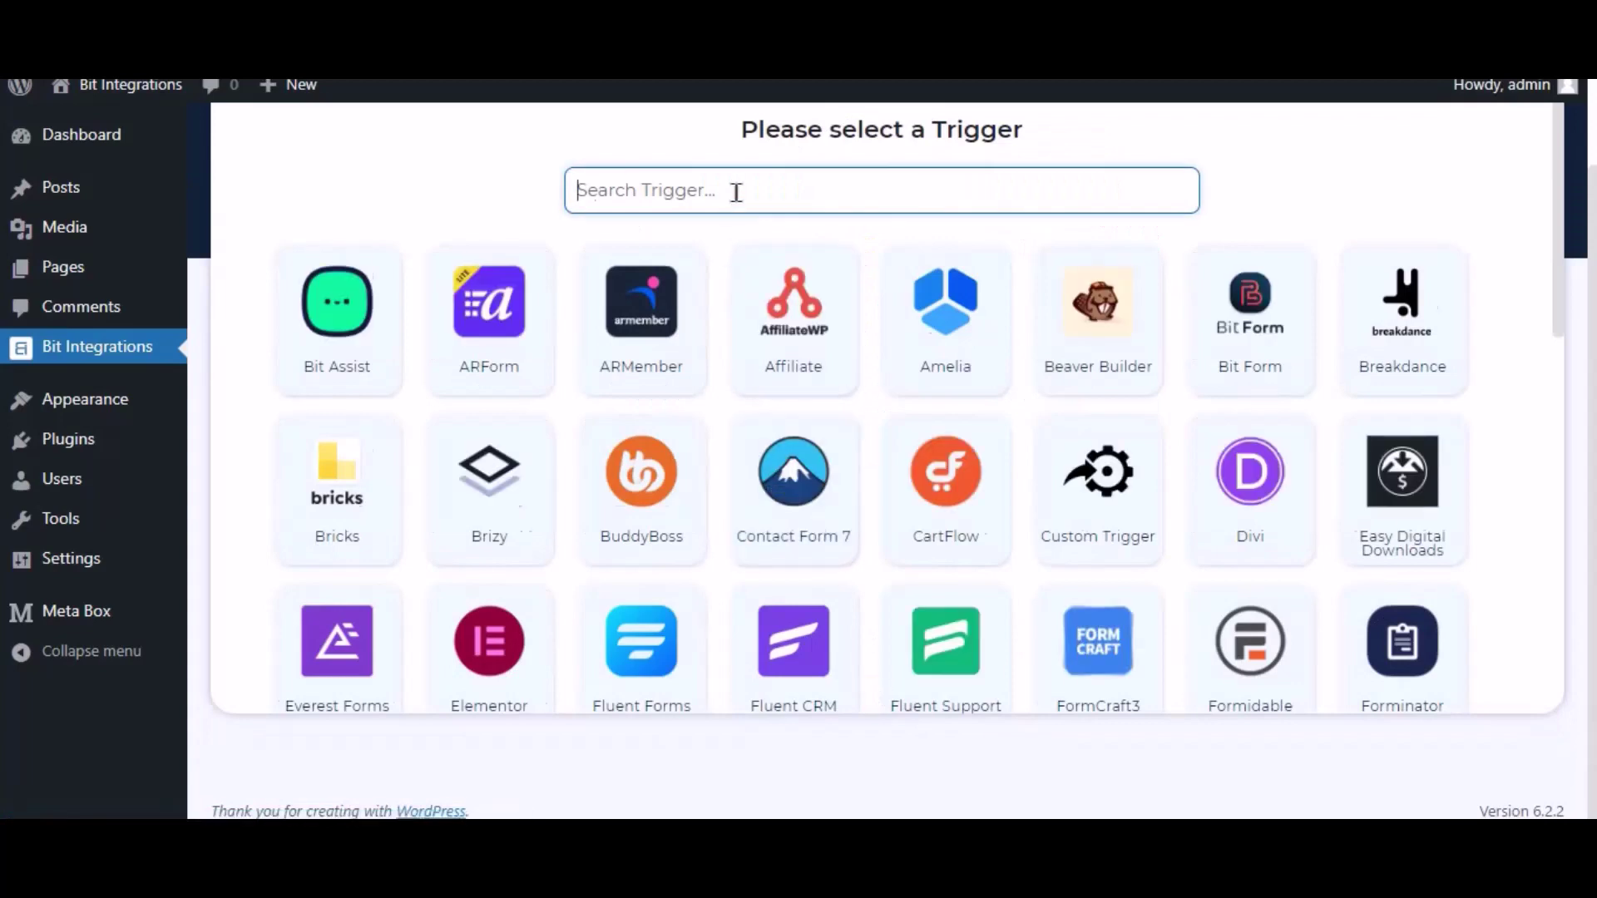
text(mb fr)
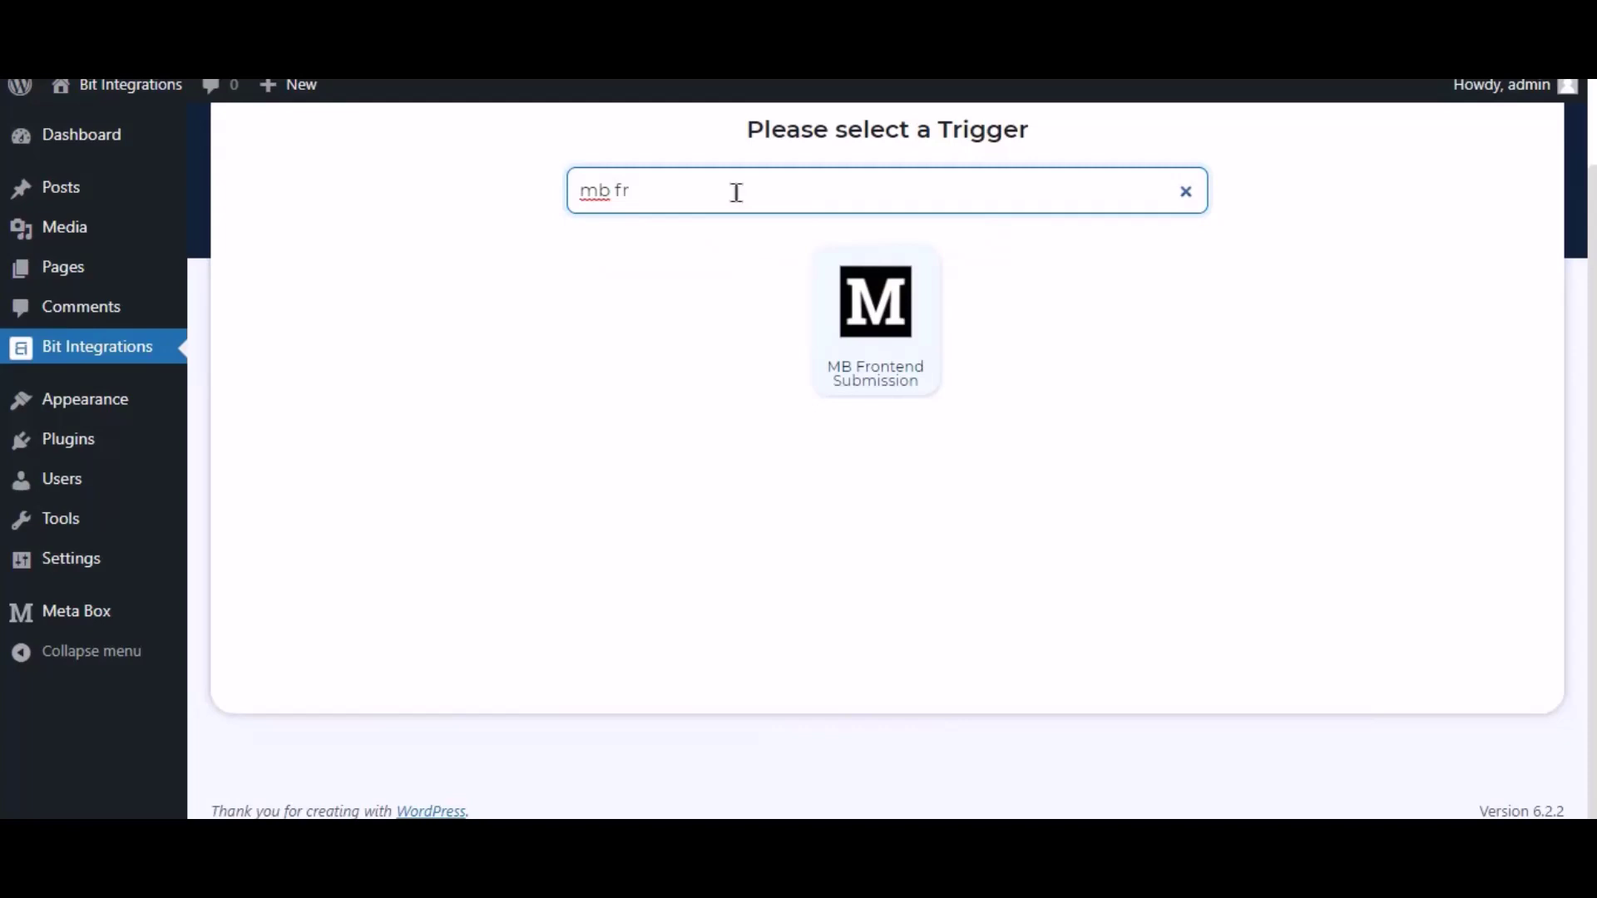
text(ont)
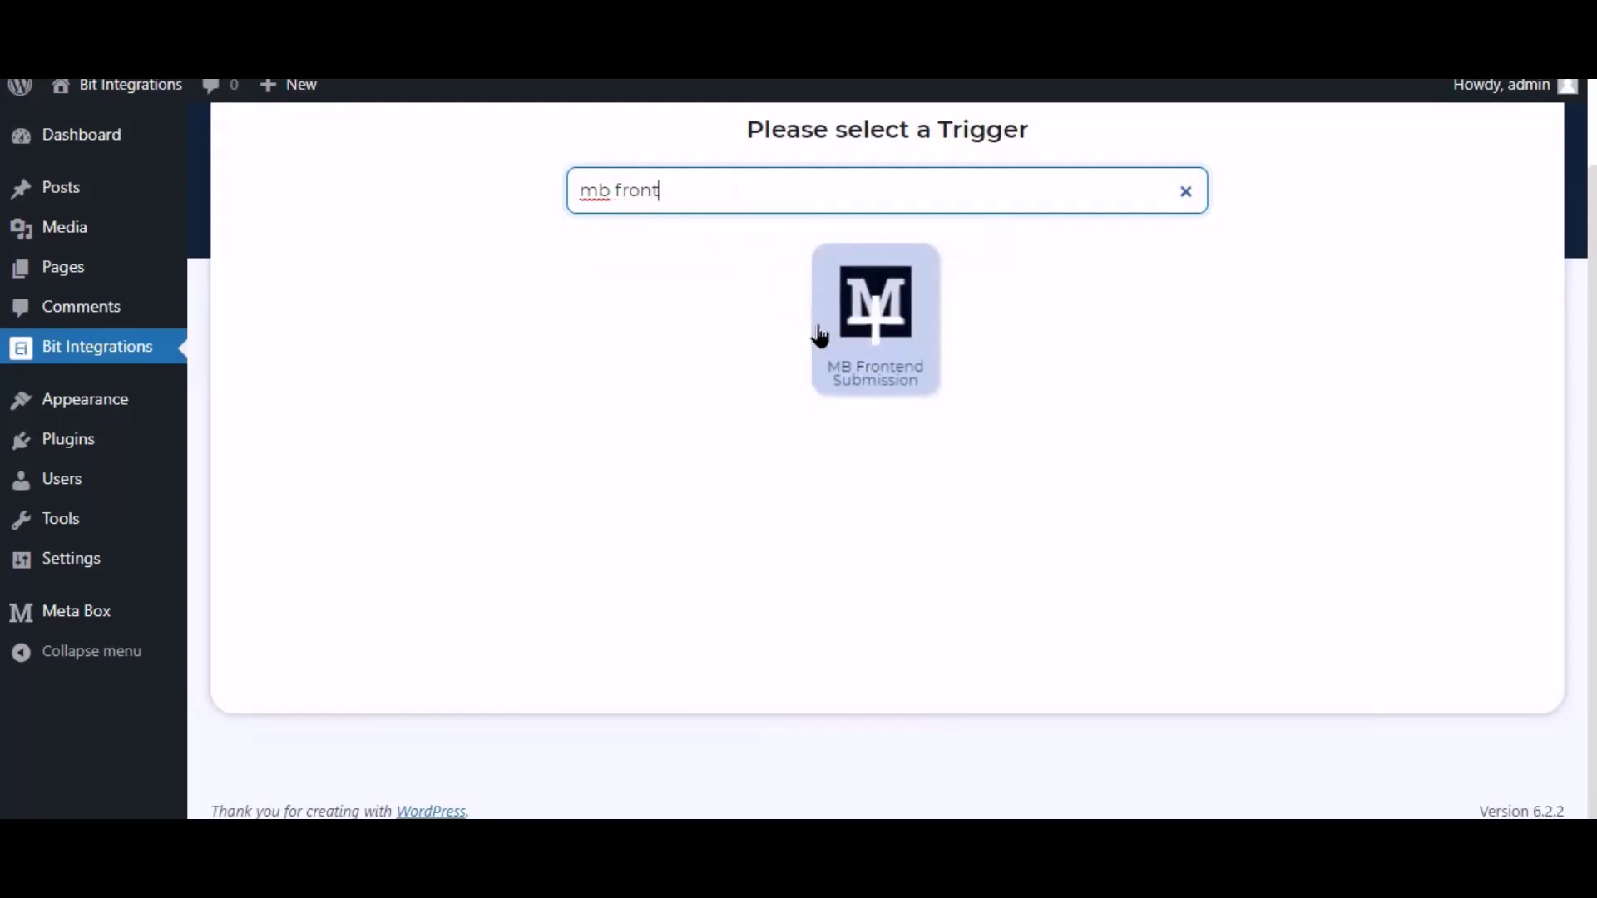
click(874, 331)
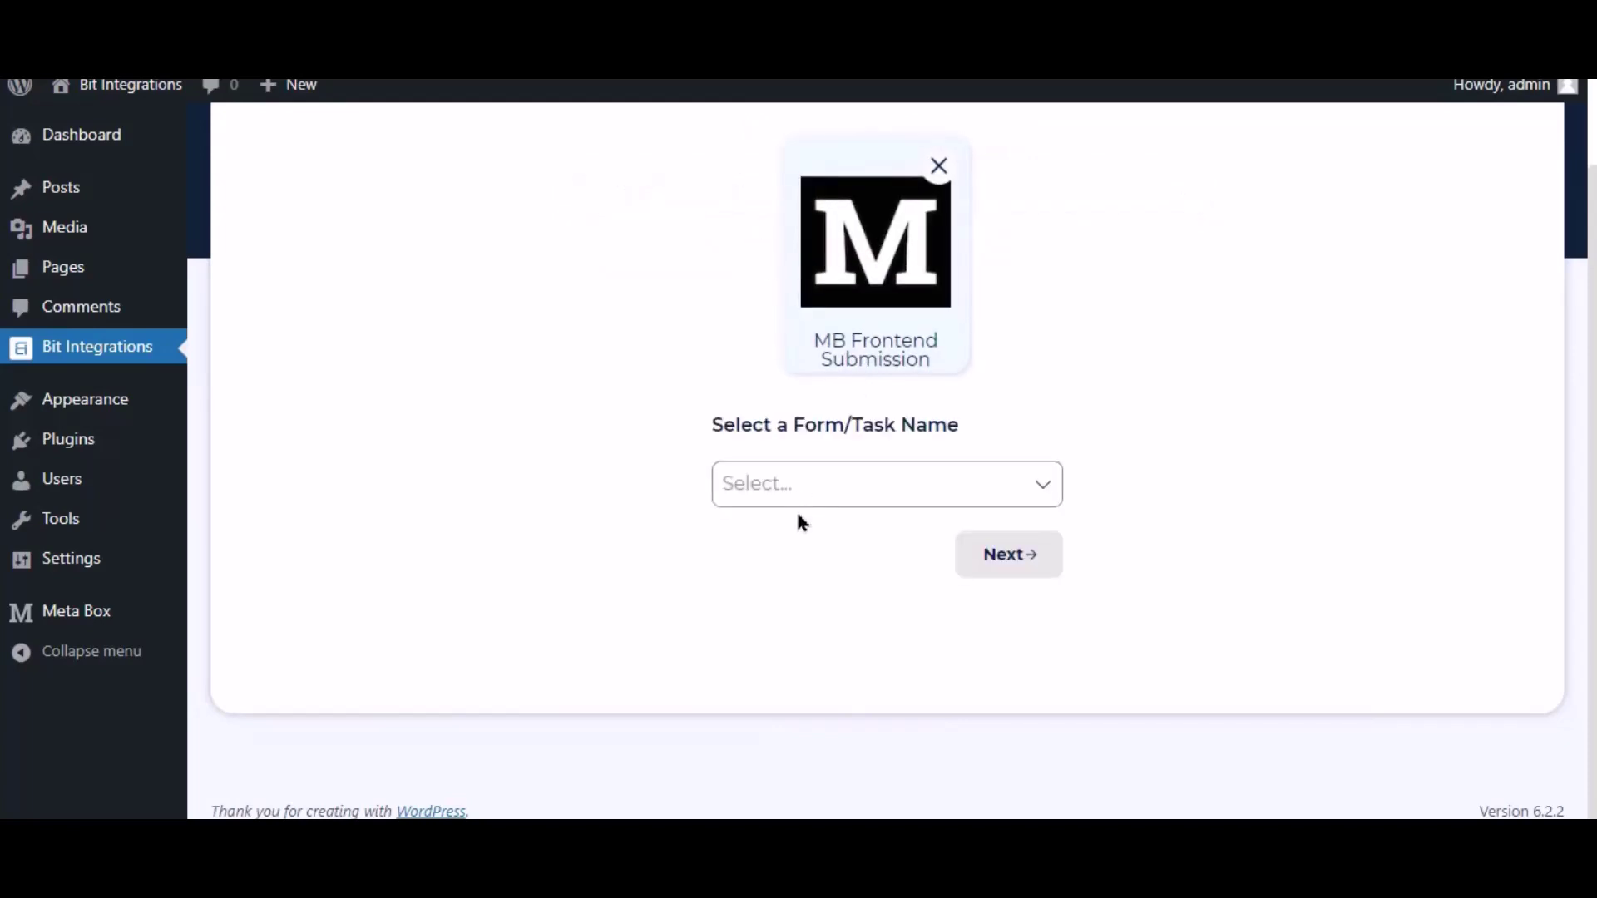
click(785, 484)
click(808, 532)
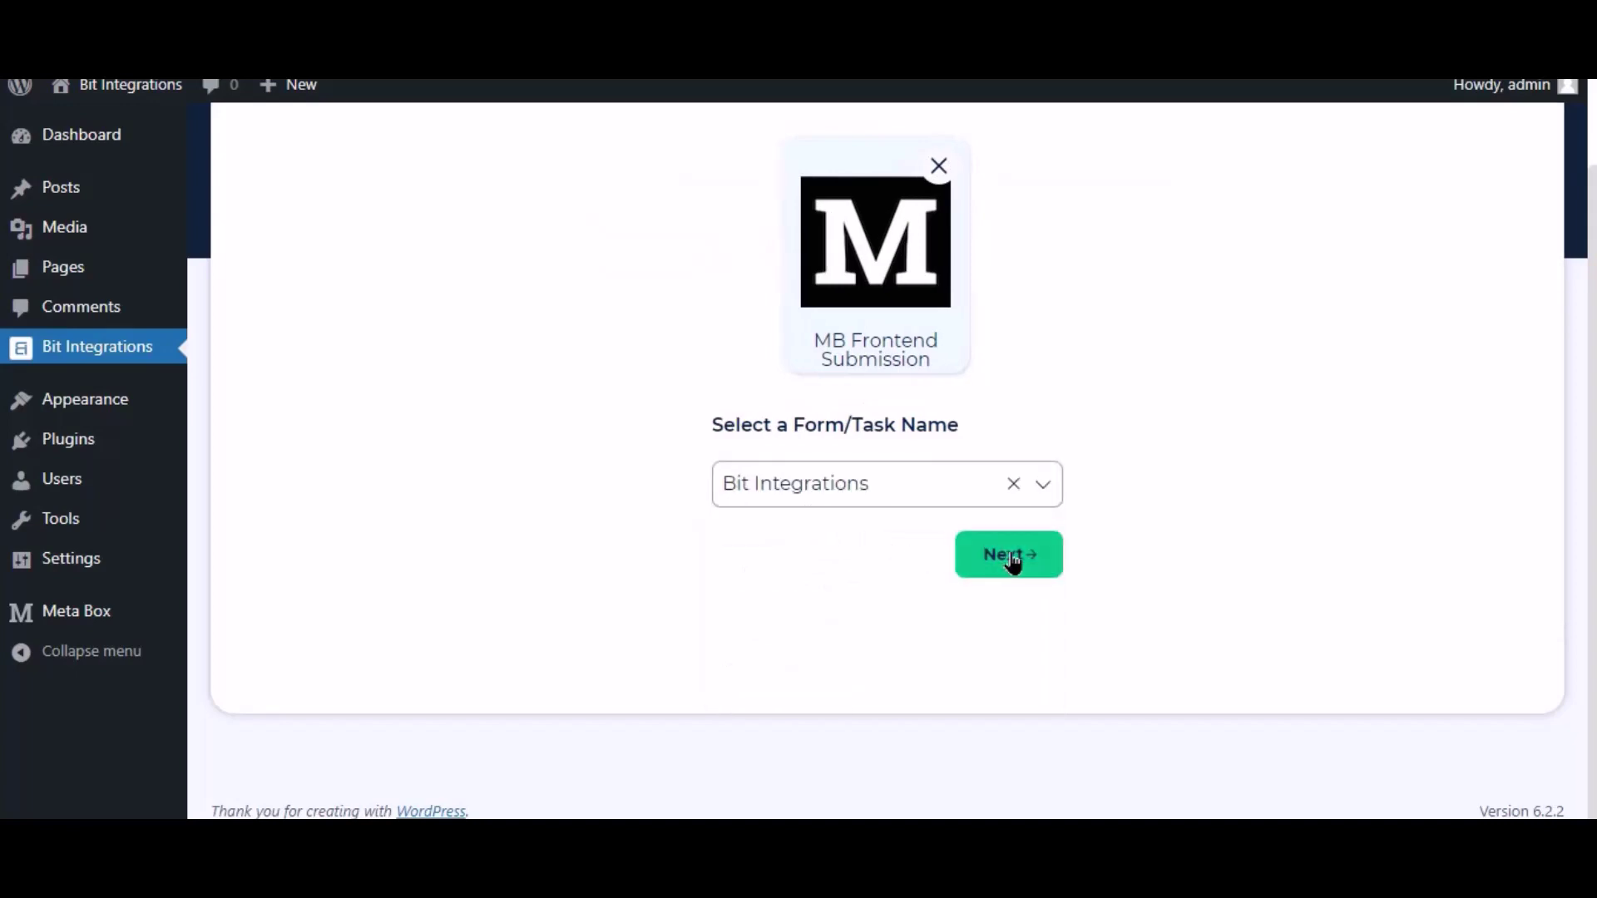
click(1010, 556)
click(698, 199)
text(flu)
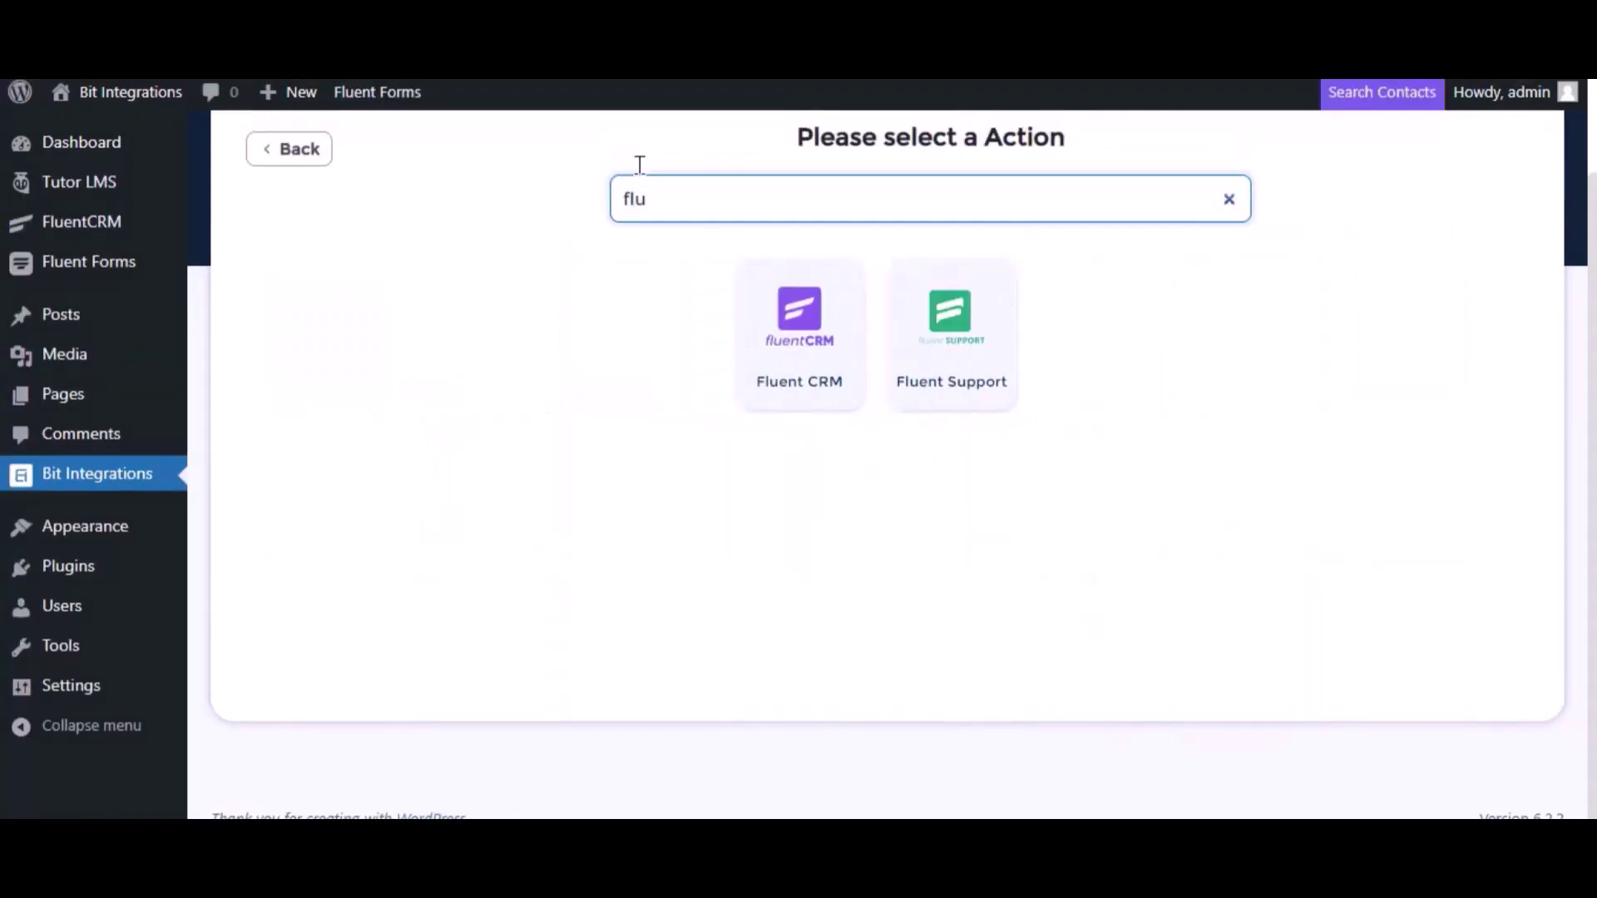
Step: Pick Fluent CRM as the action, connect it, and continue to its settings
click(768, 375)
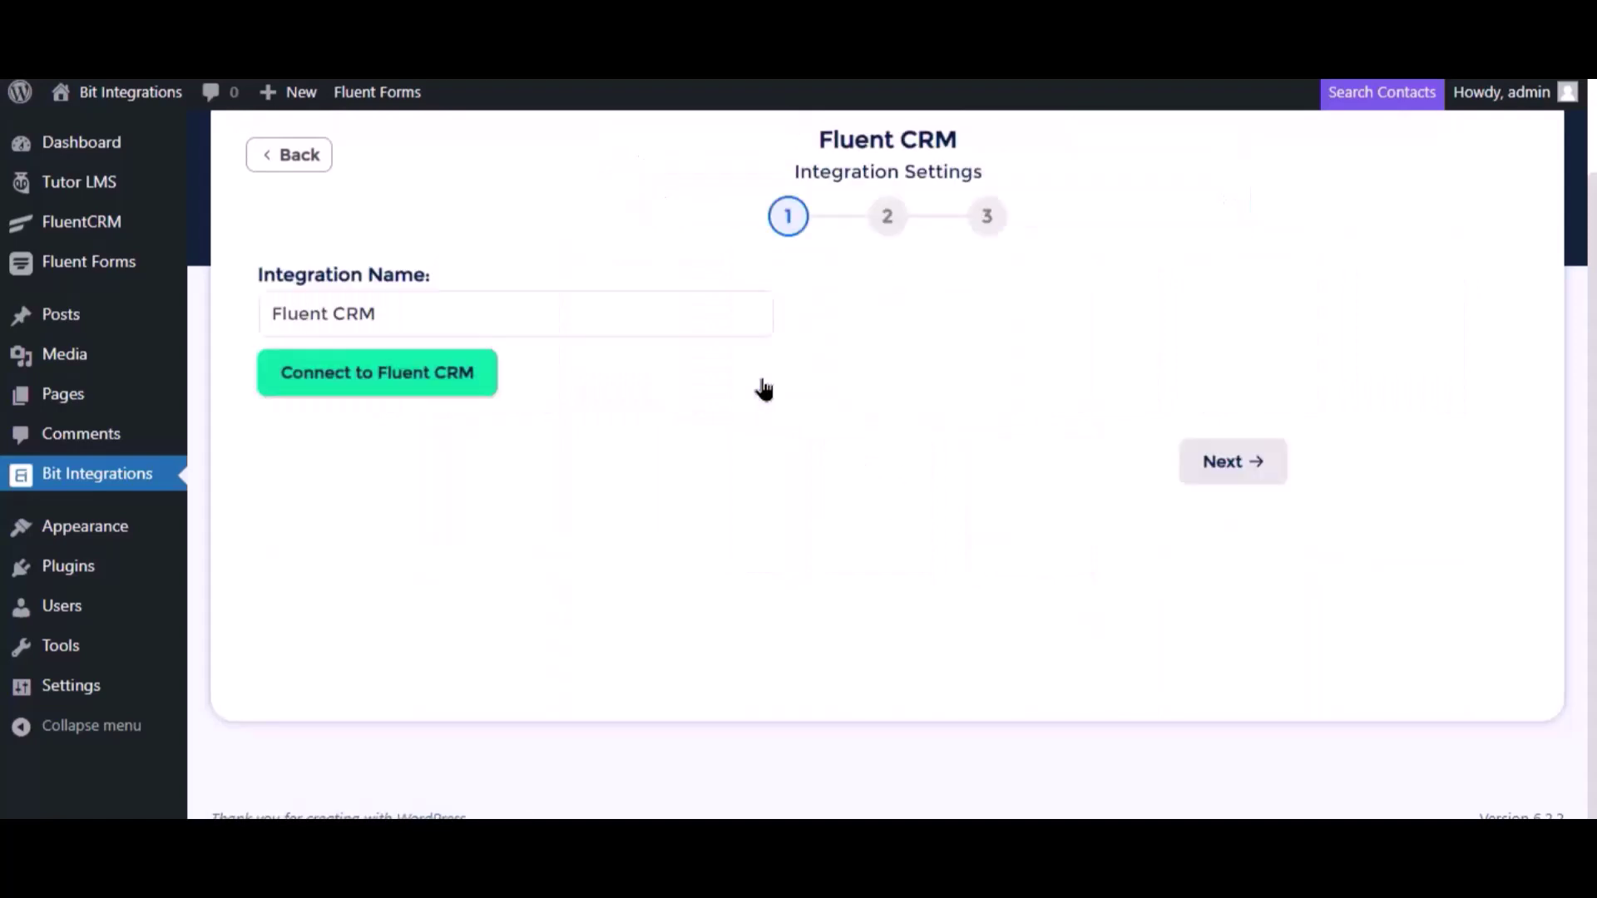
click(409, 390)
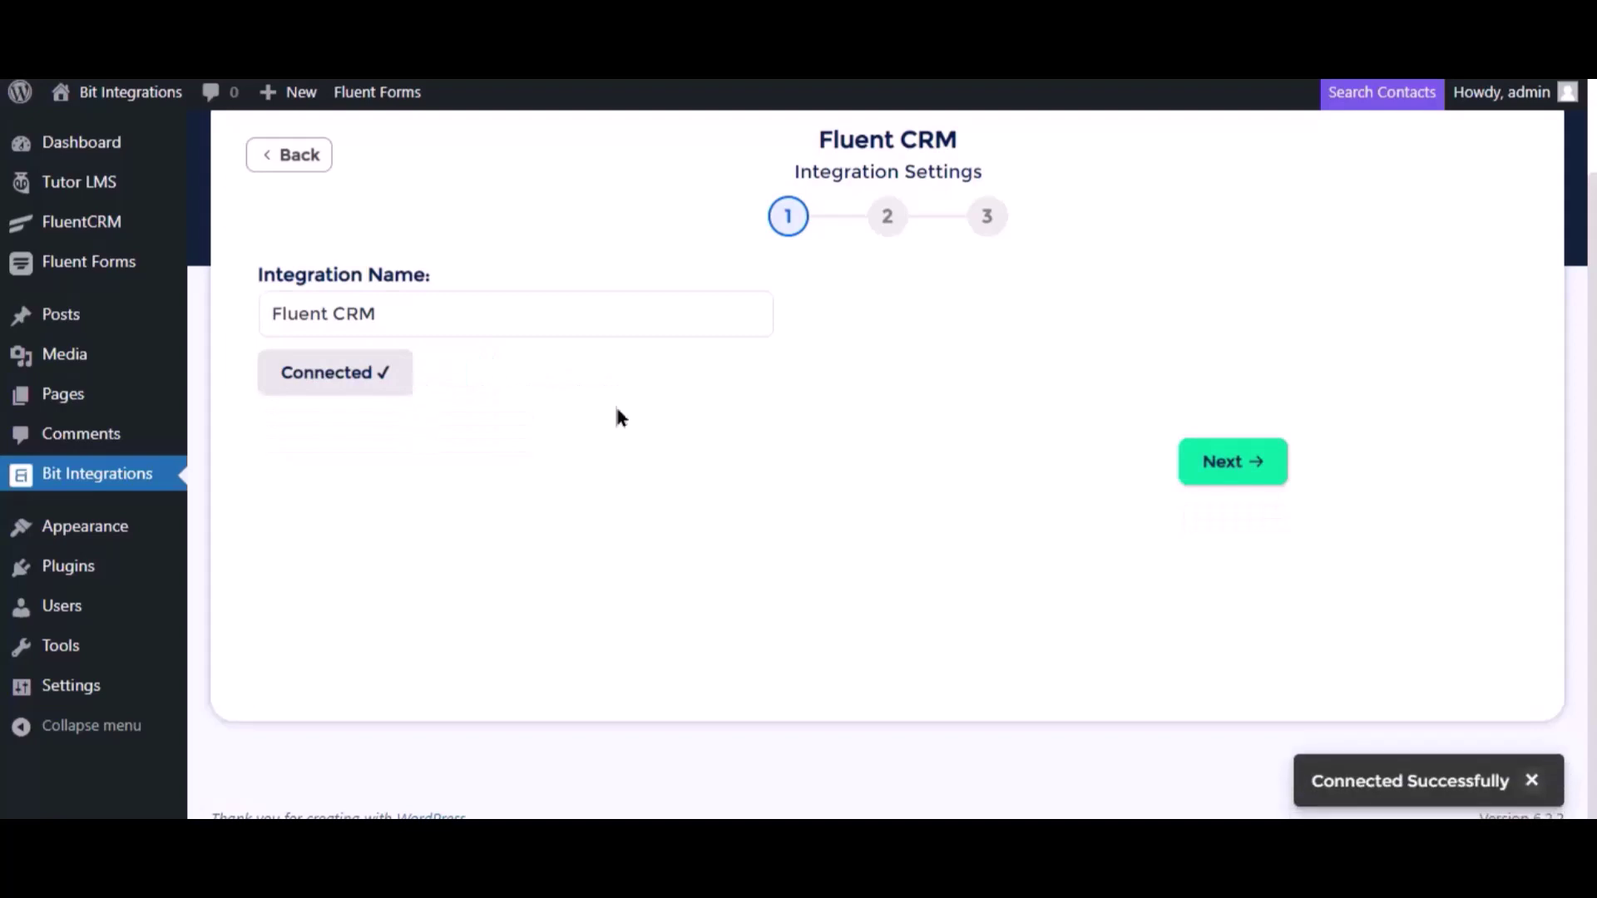
click(1217, 460)
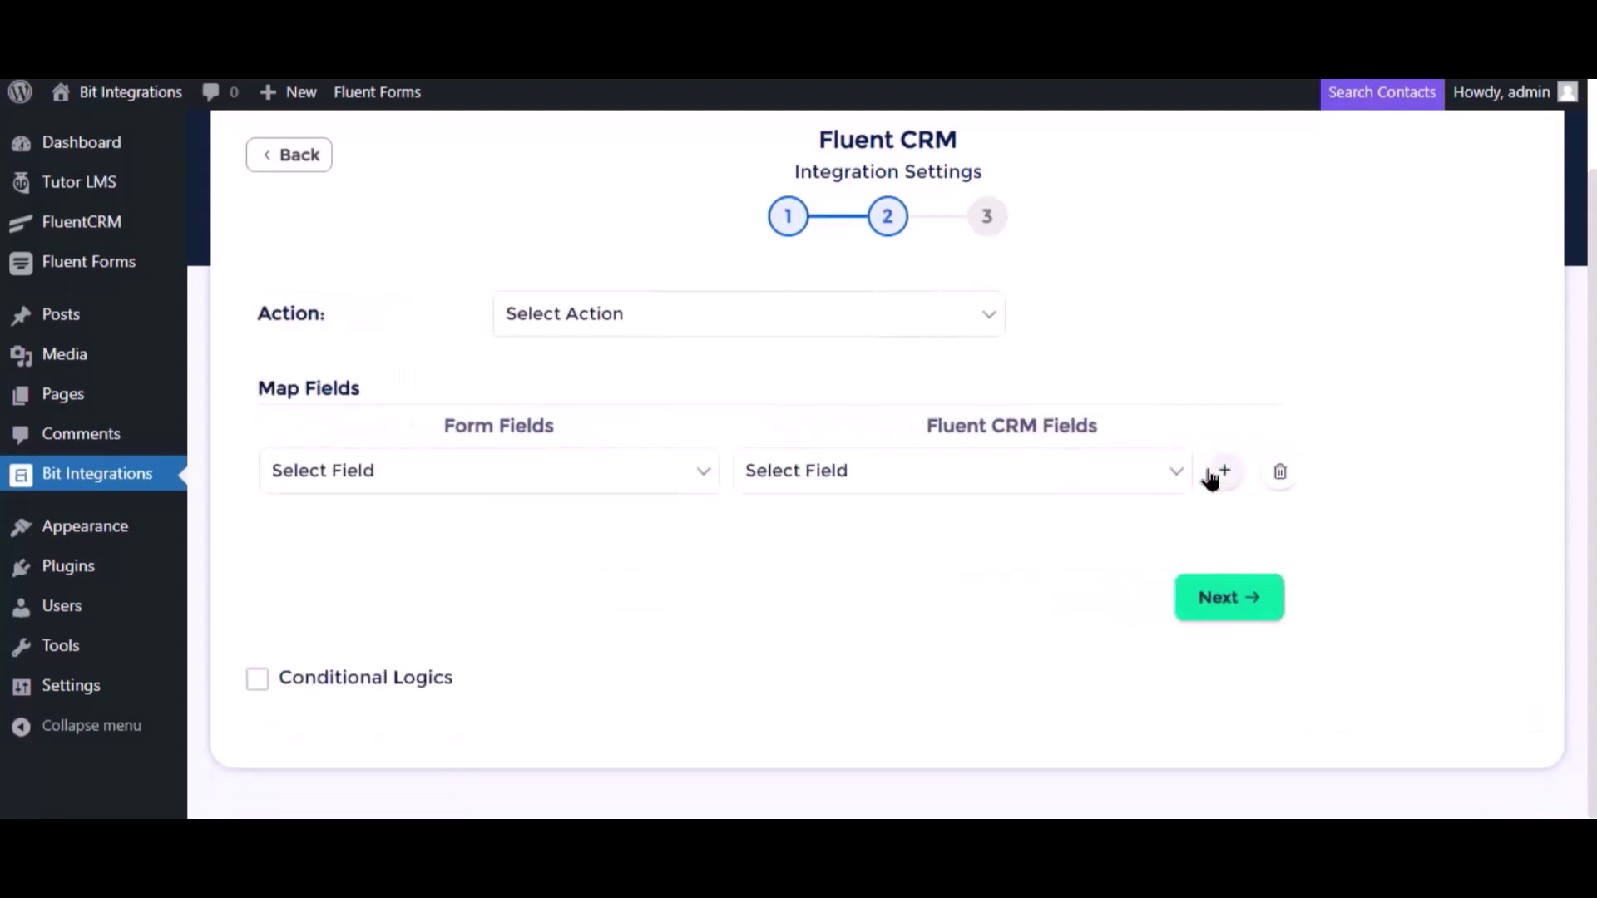
Step: Set the Fluent CRM action to 'Add tag to a user' with tags Bit Integrations and Complete Tag
click(706, 328)
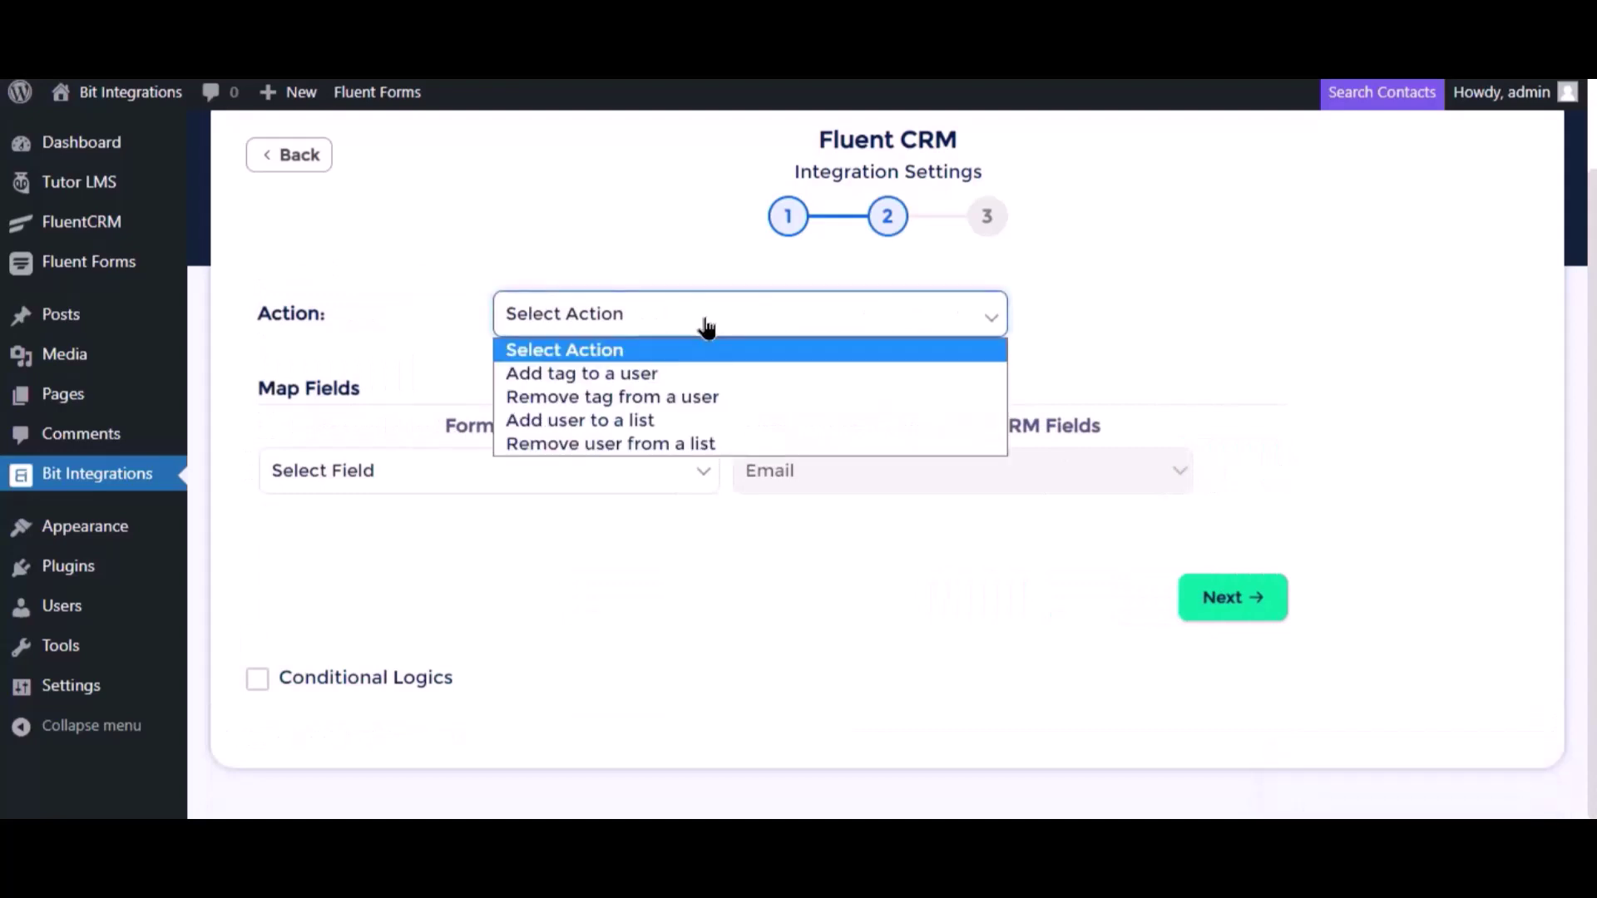
click(596, 372)
click(624, 410)
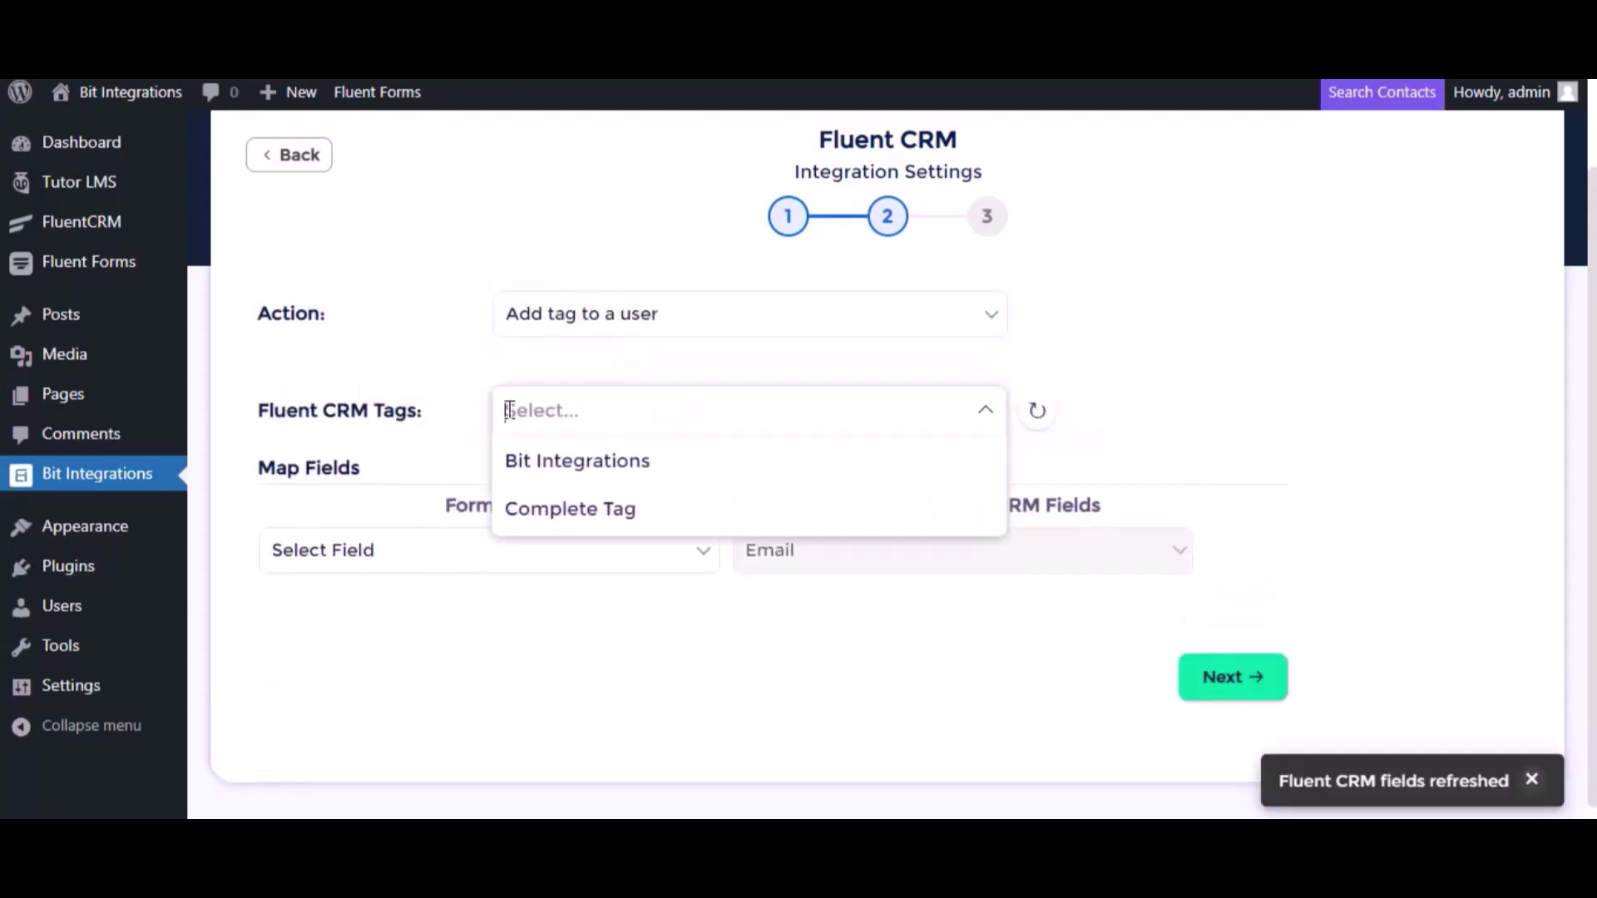
click(535, 462)
click(569, 509)
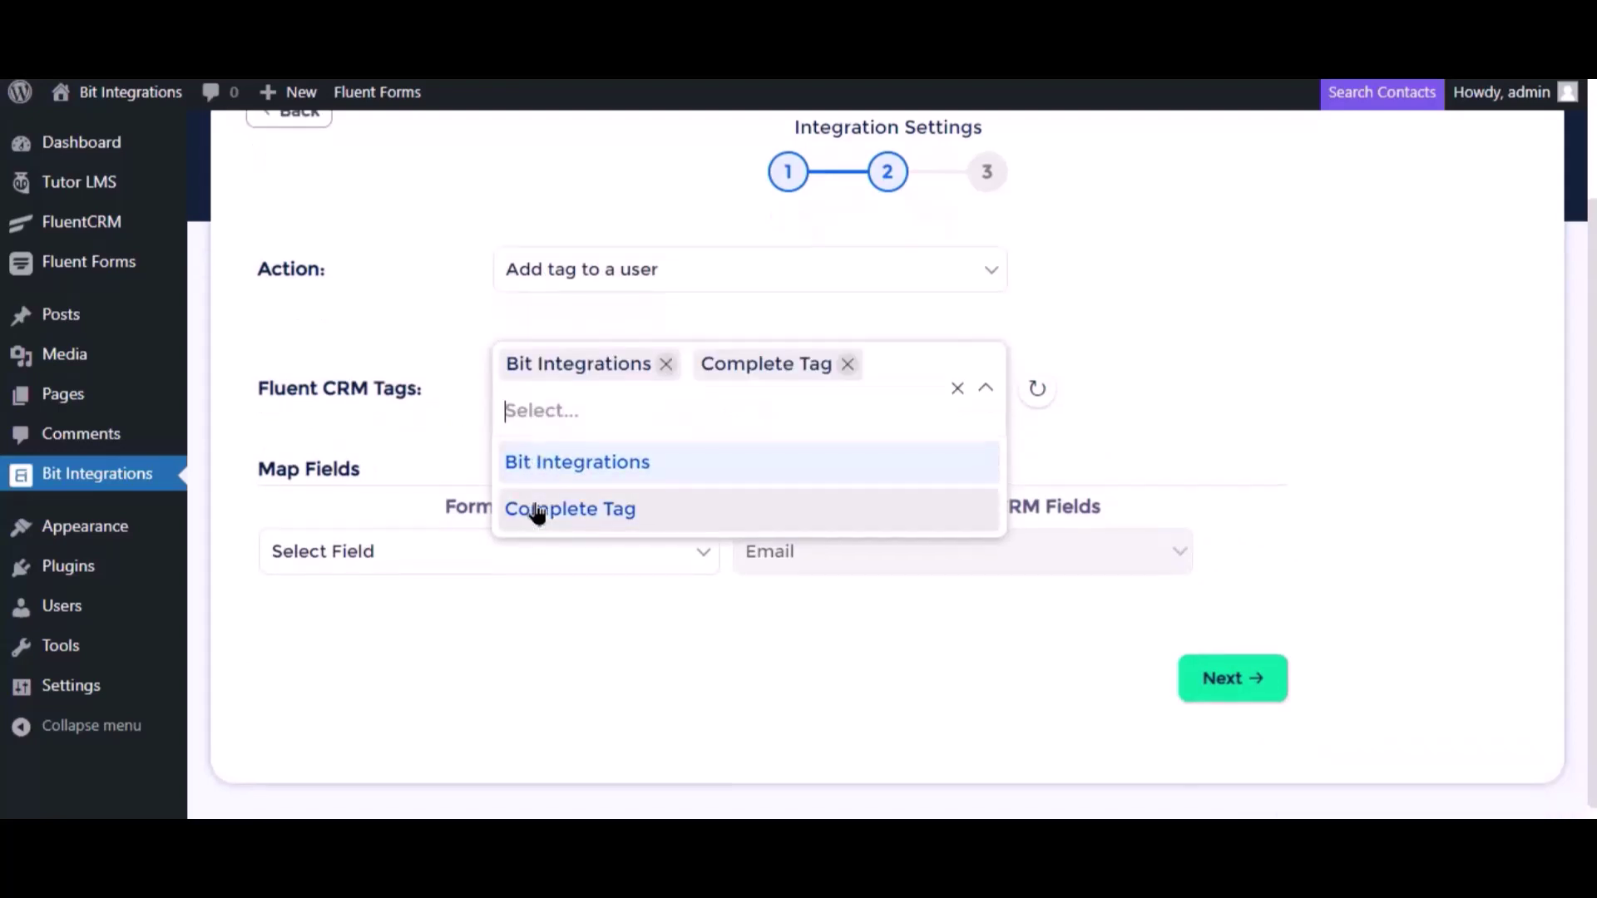
click(1199, 450)
scroll(641, 509, down, 1)
Step: Map the form's Email field to Email and finish the integration
click(640, 509)
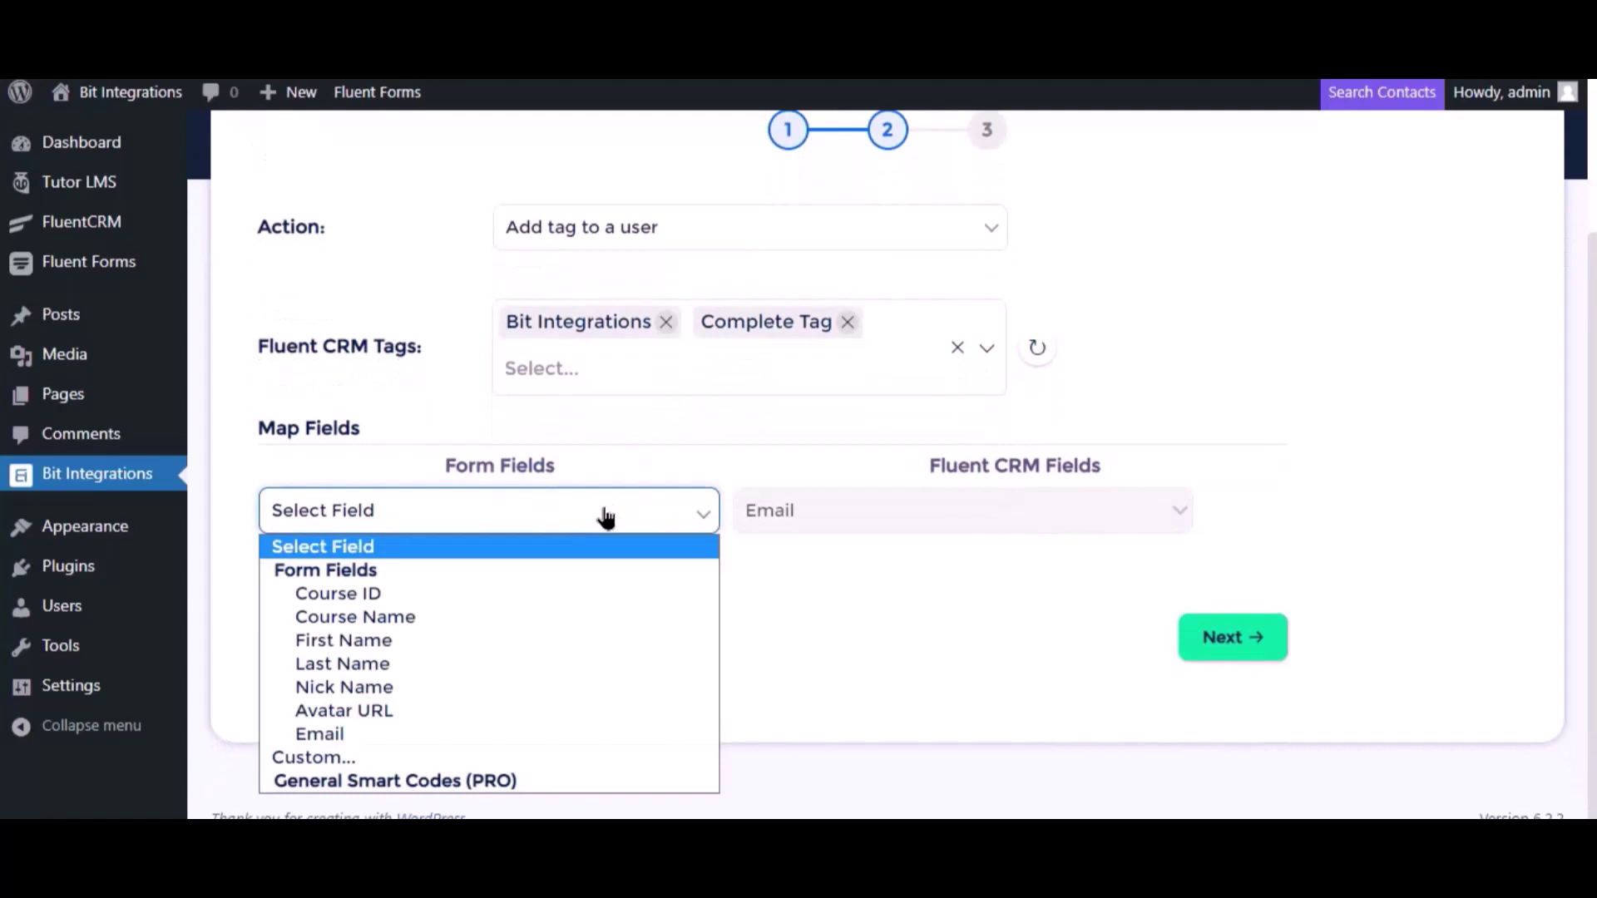
click(332, 737)
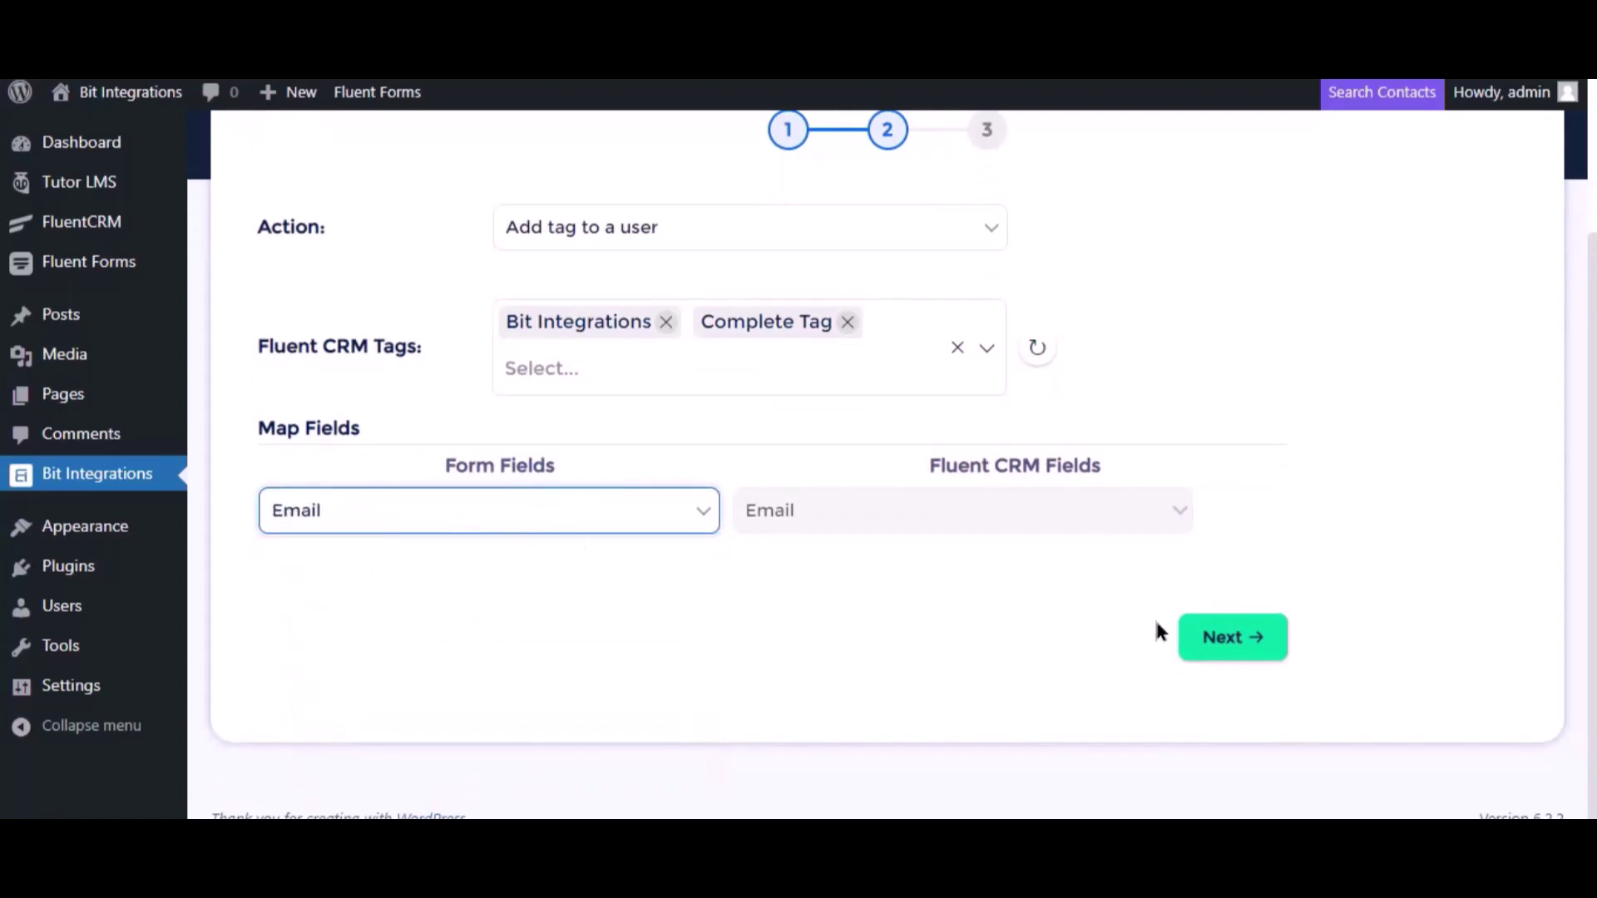
click(1233, 636)
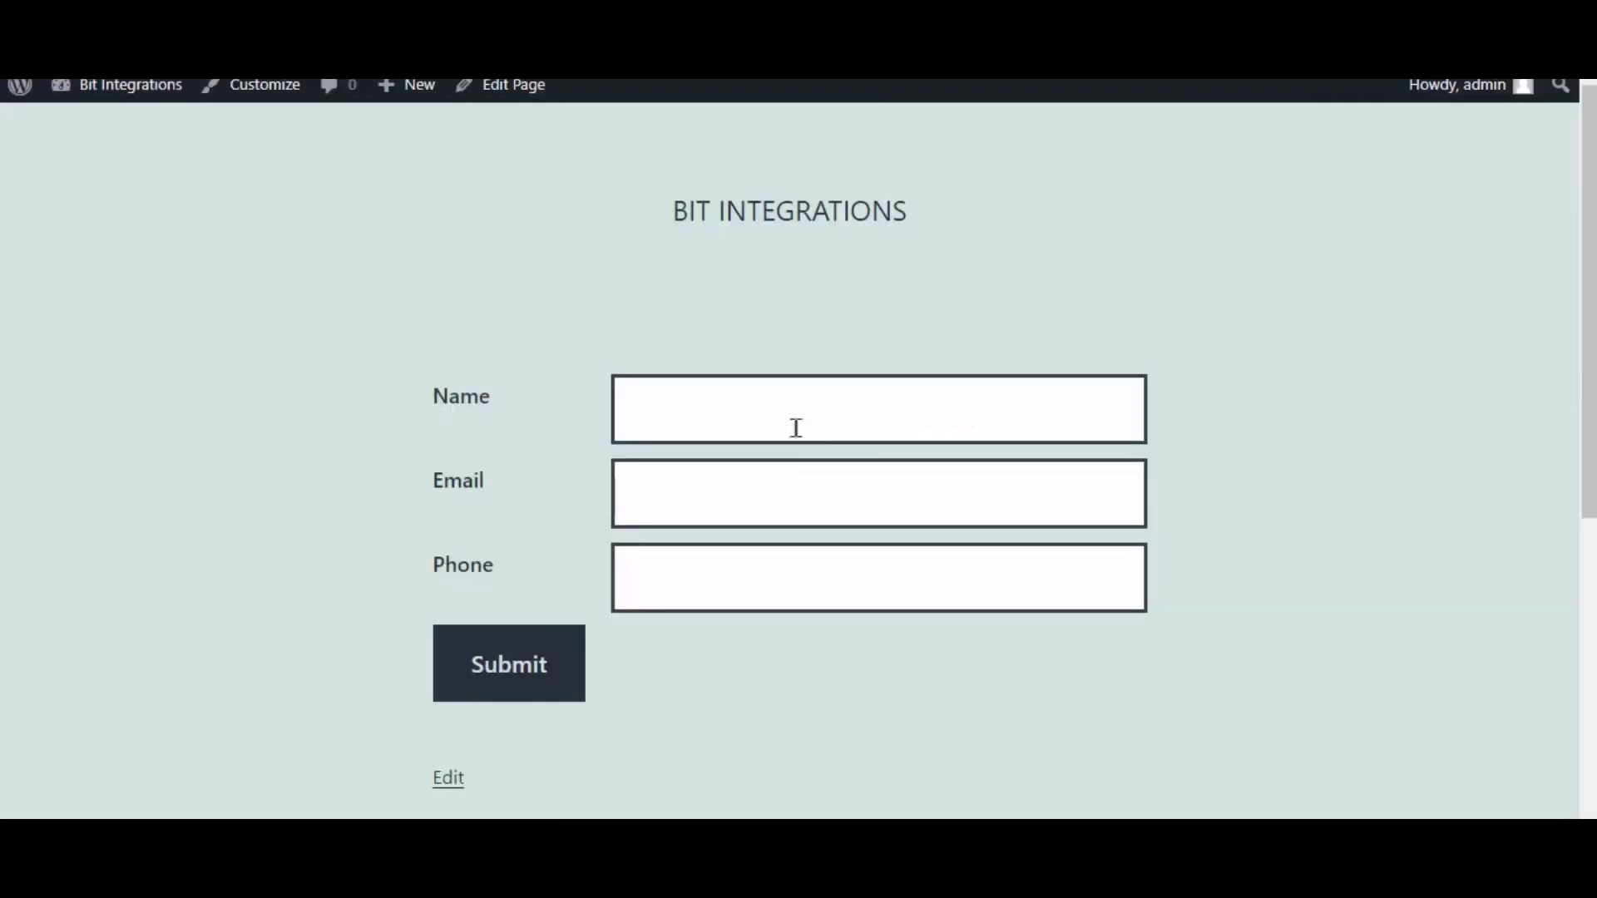
Step: Enter name 'Bit Integrations' plus an email and phone in the front-end form and submit
click(790, 412)
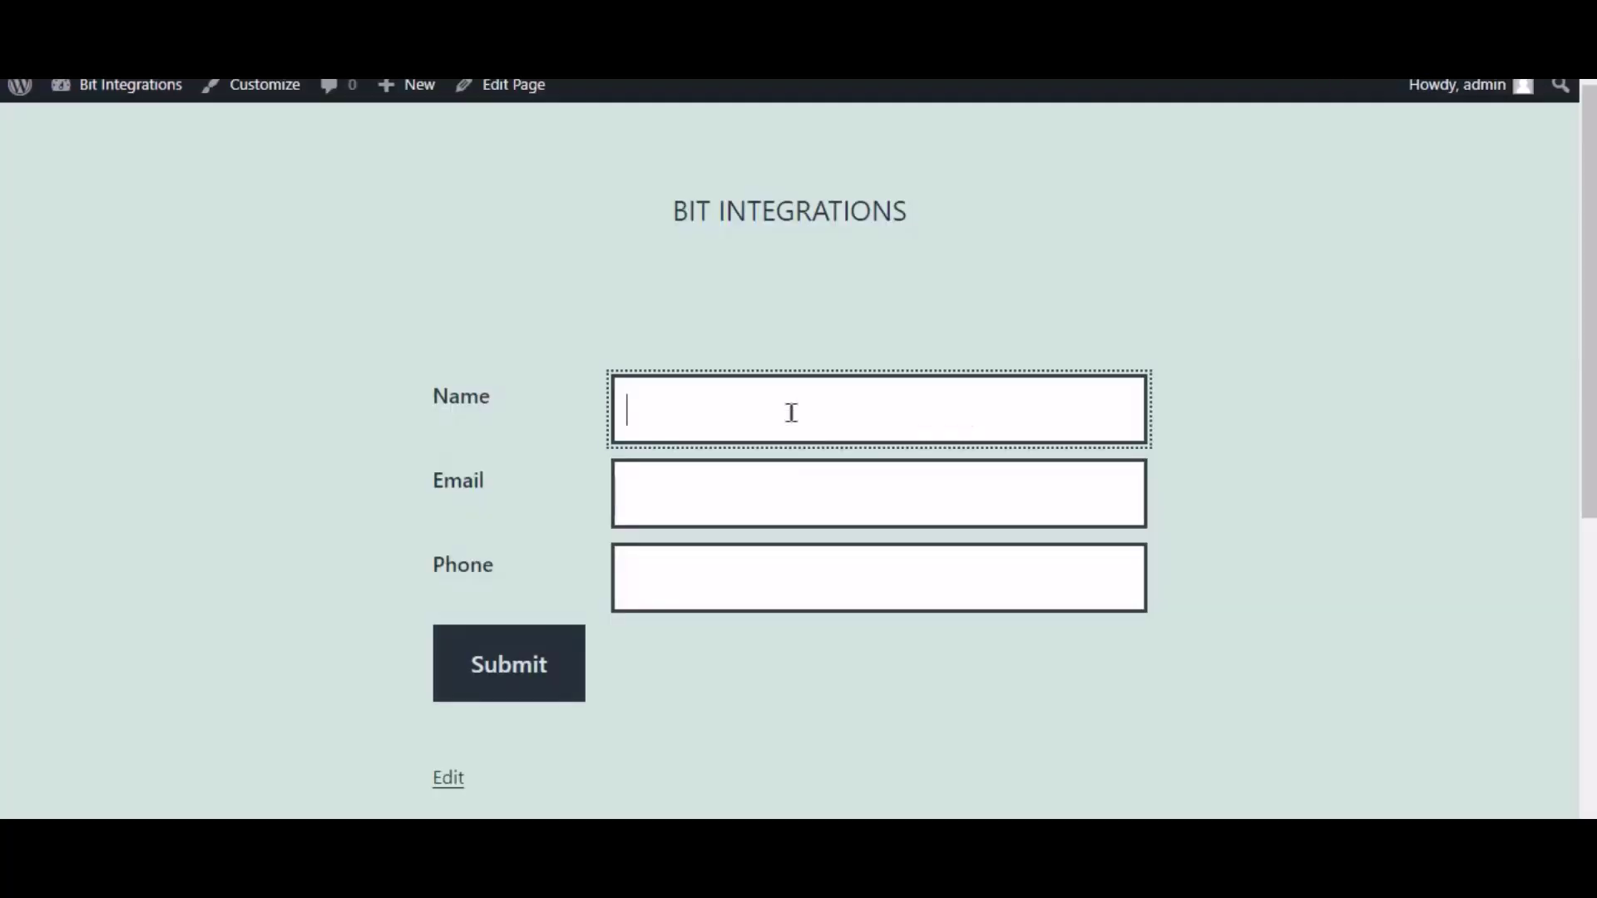
text(bit)
key(BackSpace)
key(BackSpace)
key(BackSpace)
text(Bit)
text( Integrations)
key(Tab)
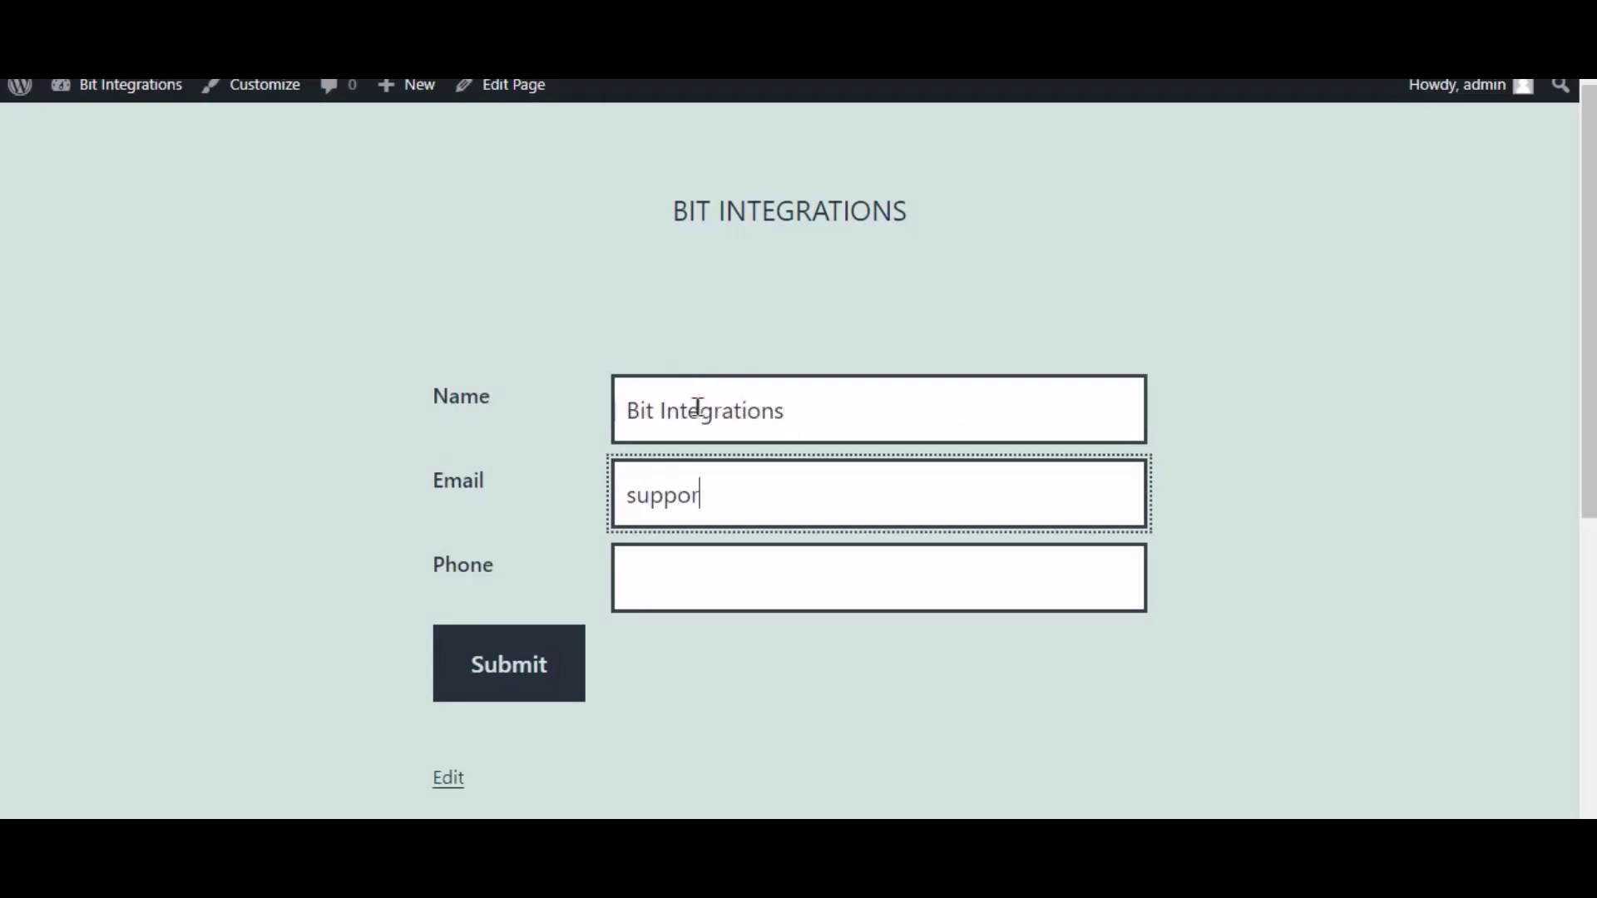
key(Tab)
text(4)
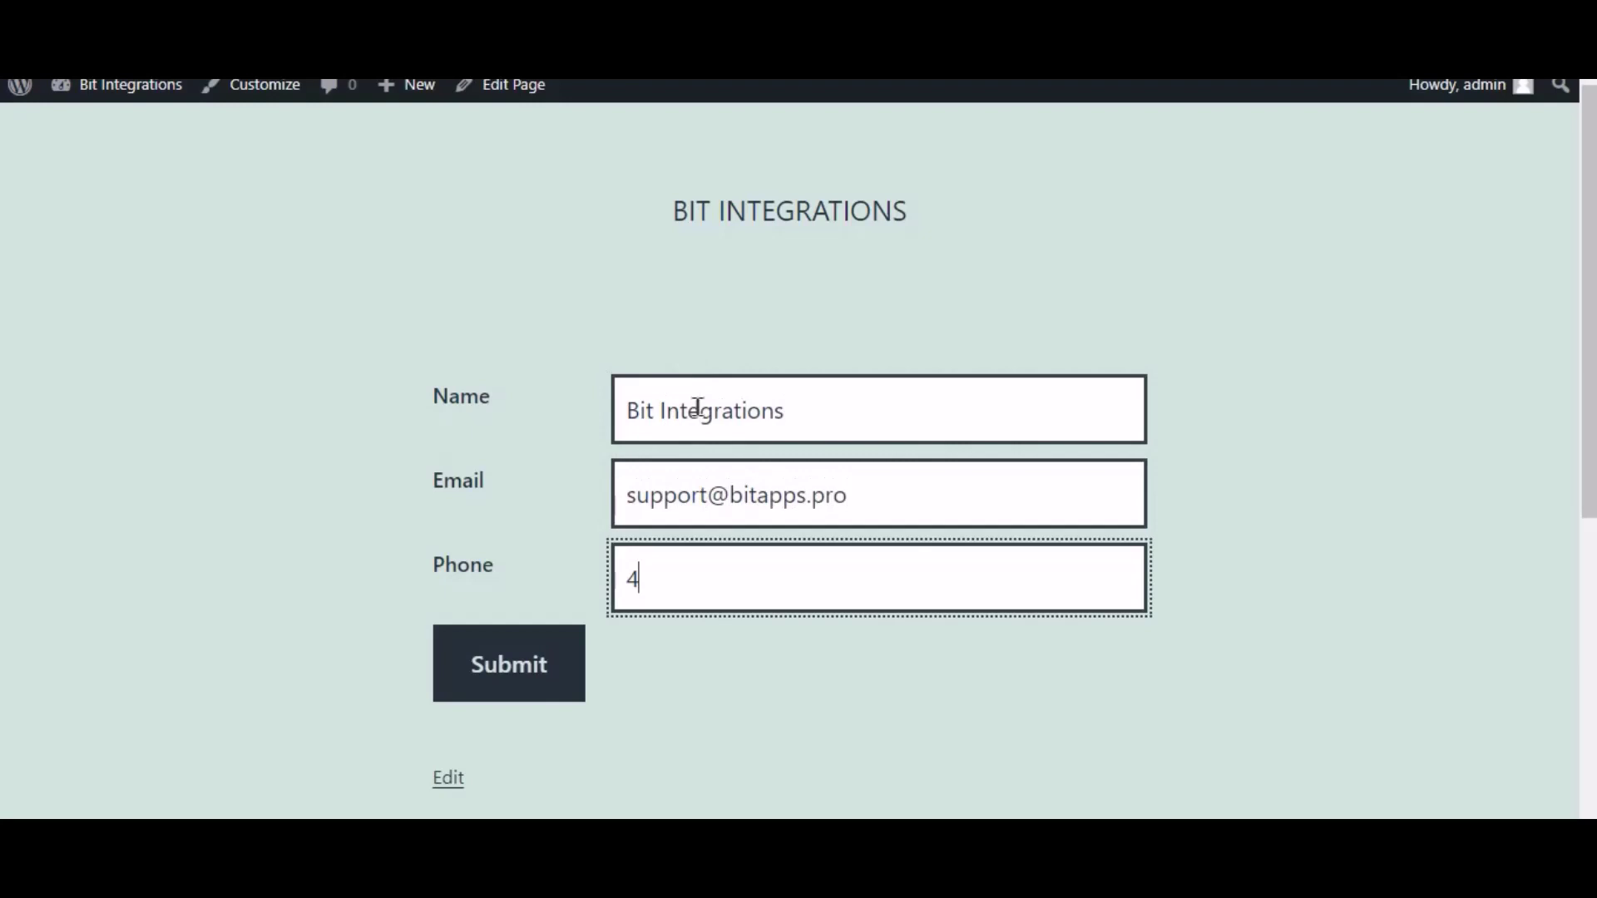
text(44555666)
click(510, 657)
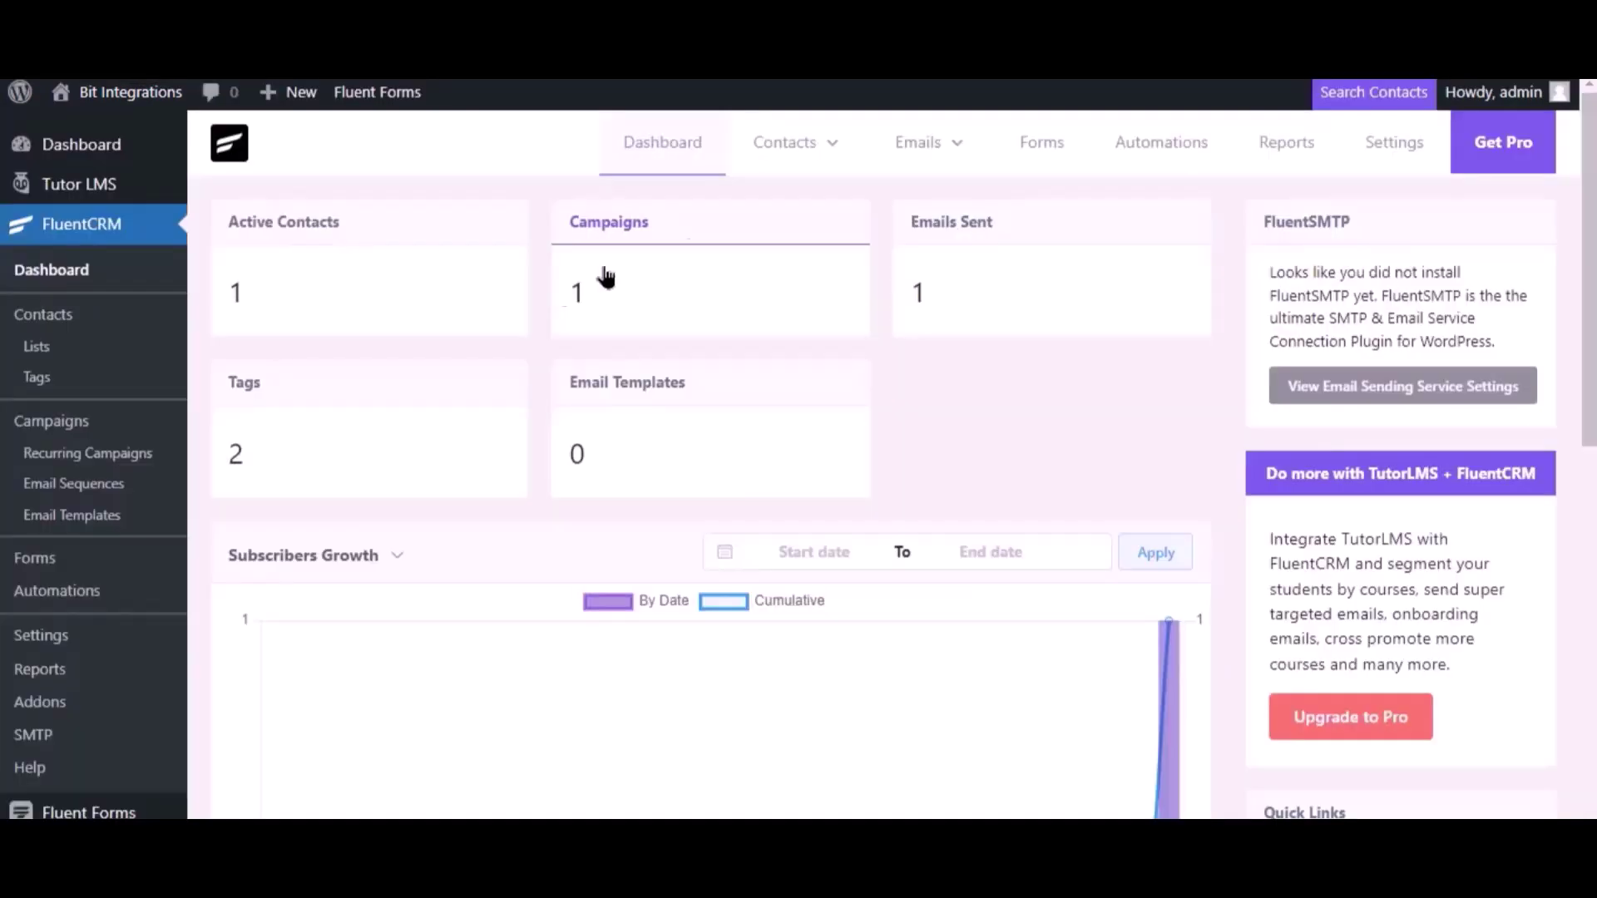
click(784, 143)
click(753, 206)
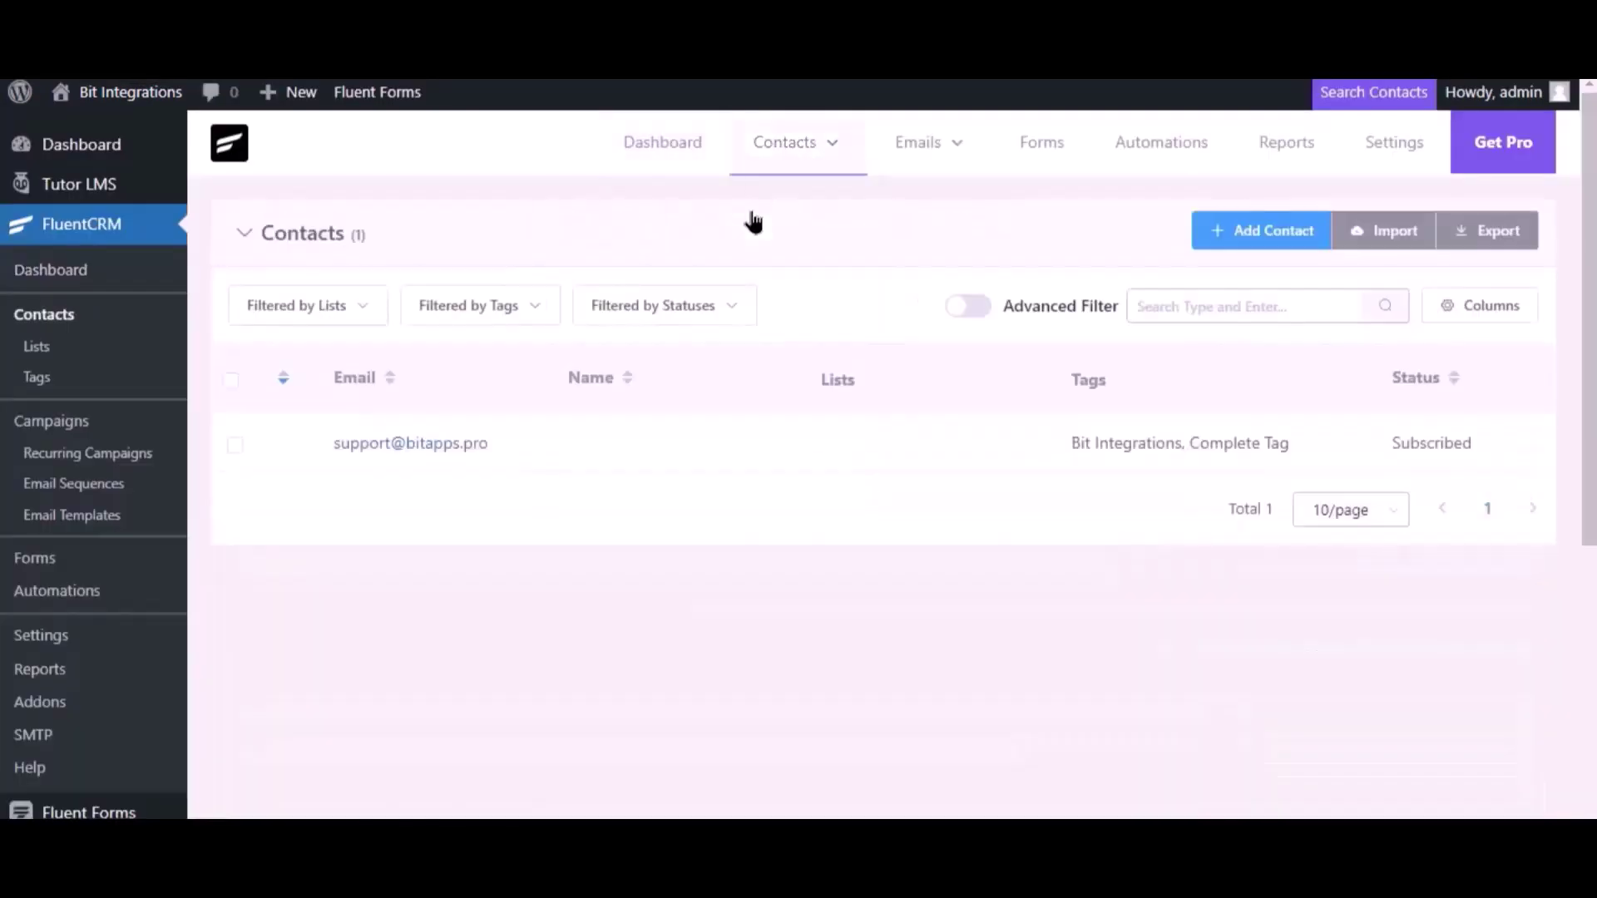